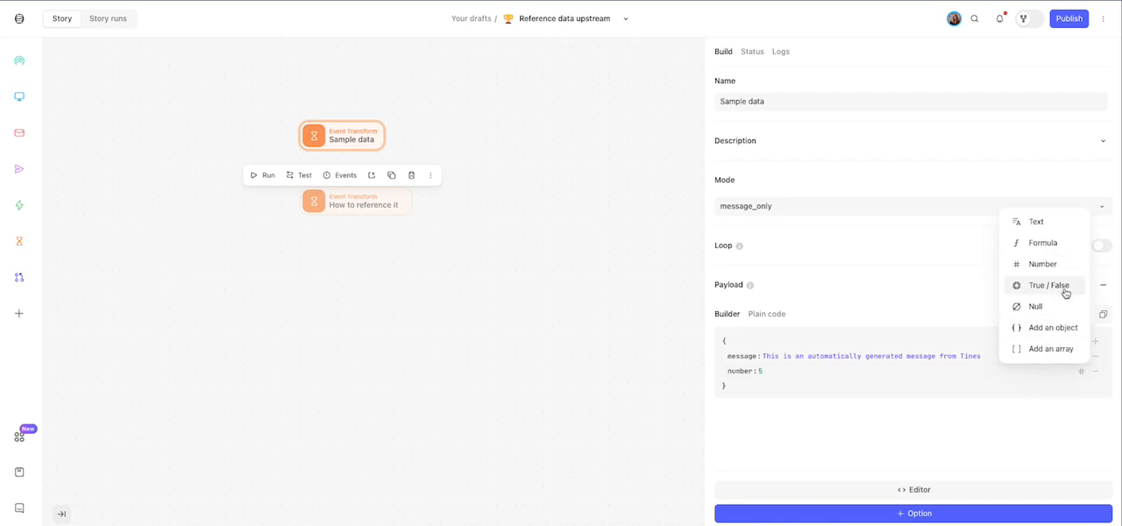
- Run the Sample data action and expand the sample_data object in its resulting event
{"action": "left_click", "coordinate": [787, 414]}
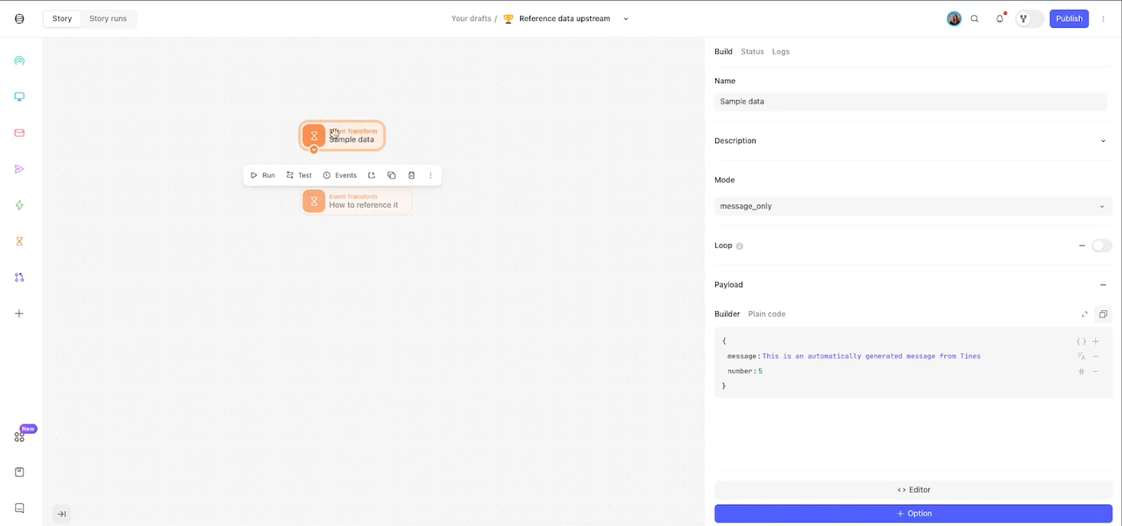
{"action": "left_click", "coordinate": [259, 176]}
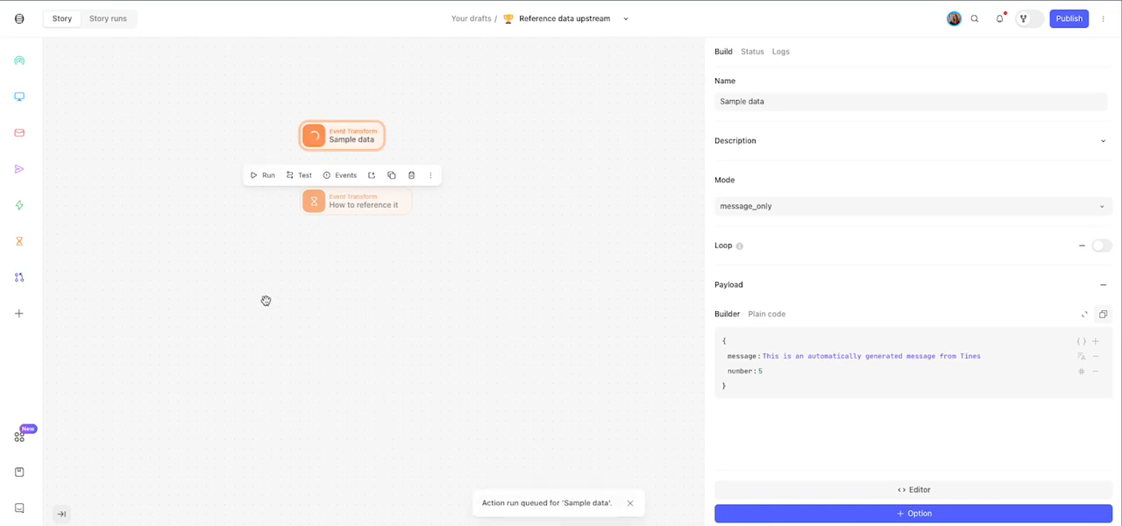
{"action": "left_click", "coordinate": [346, 176]}
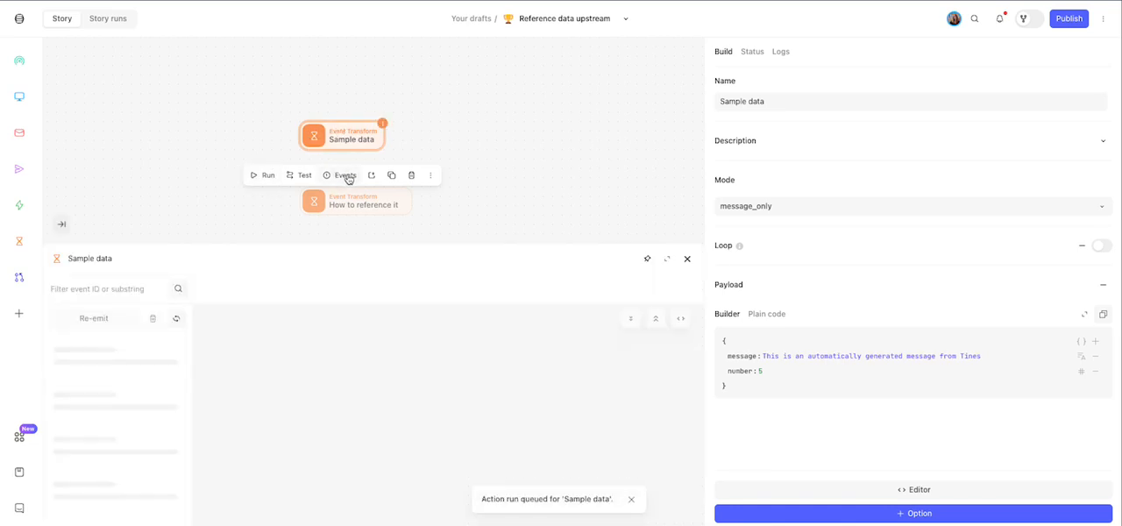
{"action": "left_click", "coordinate": [312, 332]}
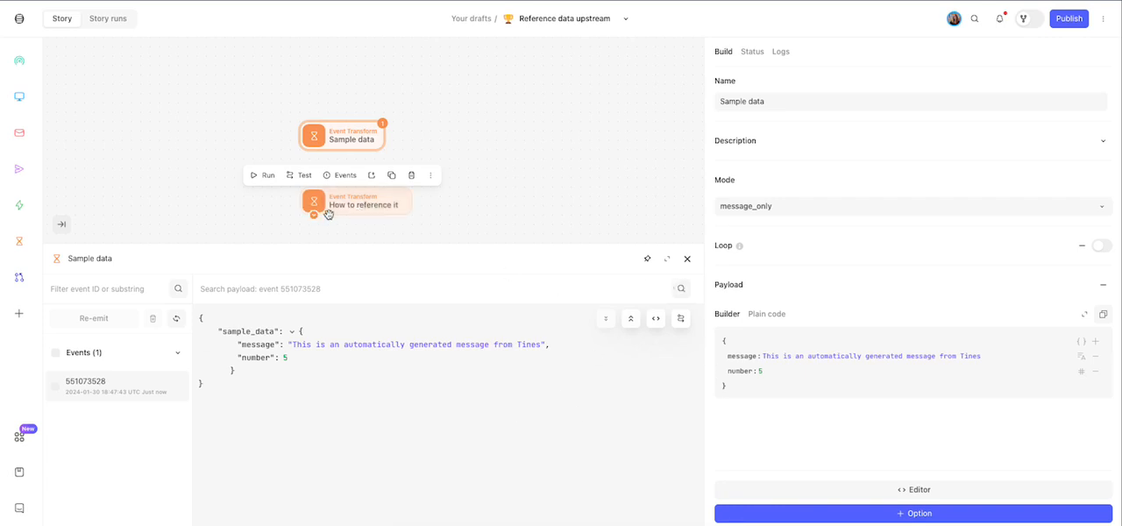
- Pin the Sample data events view and connect the Sample data action to the How to reference it action
{"action": "left_click", "coordinate": [646, 259]}
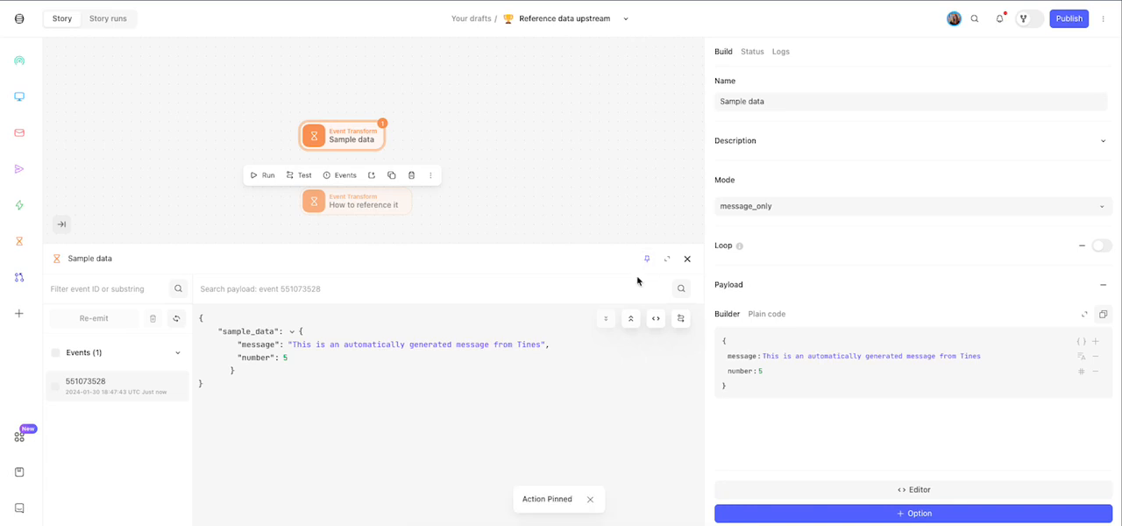
{"action": "left_click", "coordinate": [277, 212]}
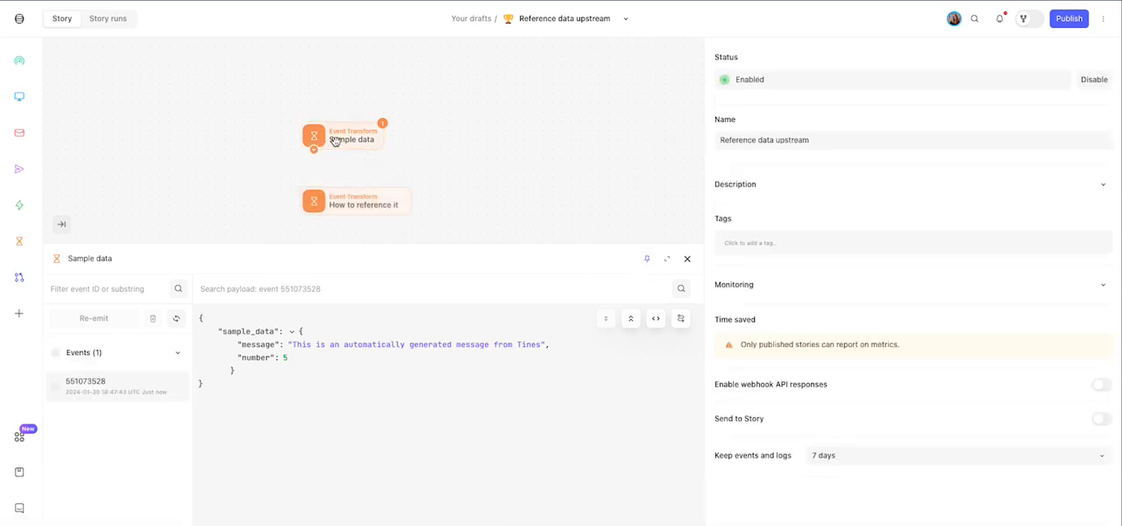
{"action": "left_click_drag", "start_coordinate": [313, 154], "coordinate": [321, 215]}
- Set the abovedata value of the How to reference it action to the copied path sample_data.message and check its formula preview
{"action": "left_click", "coordinate": [352, 165]}
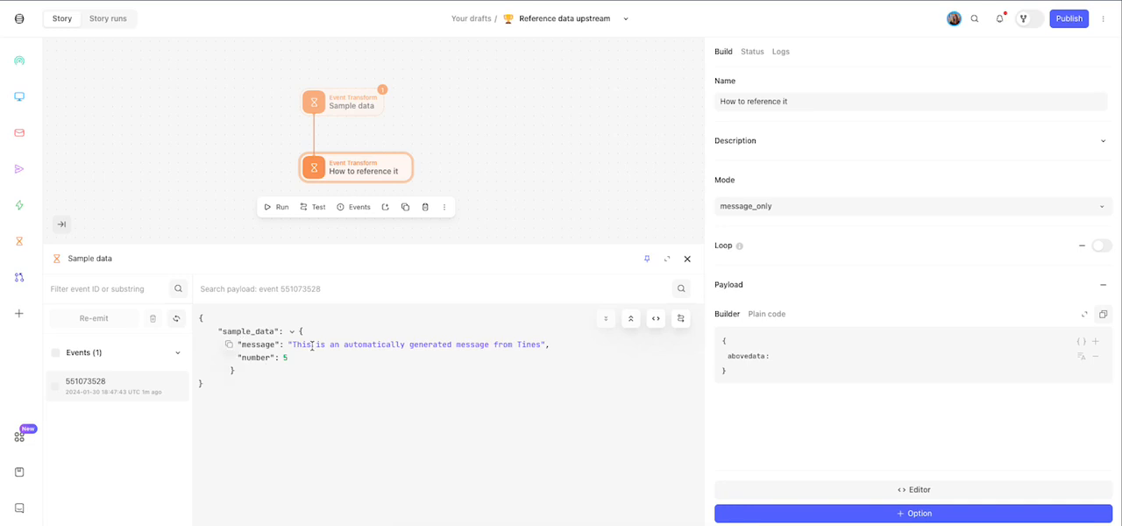
{"action": "left_click", "coordinate": [230, 348]}
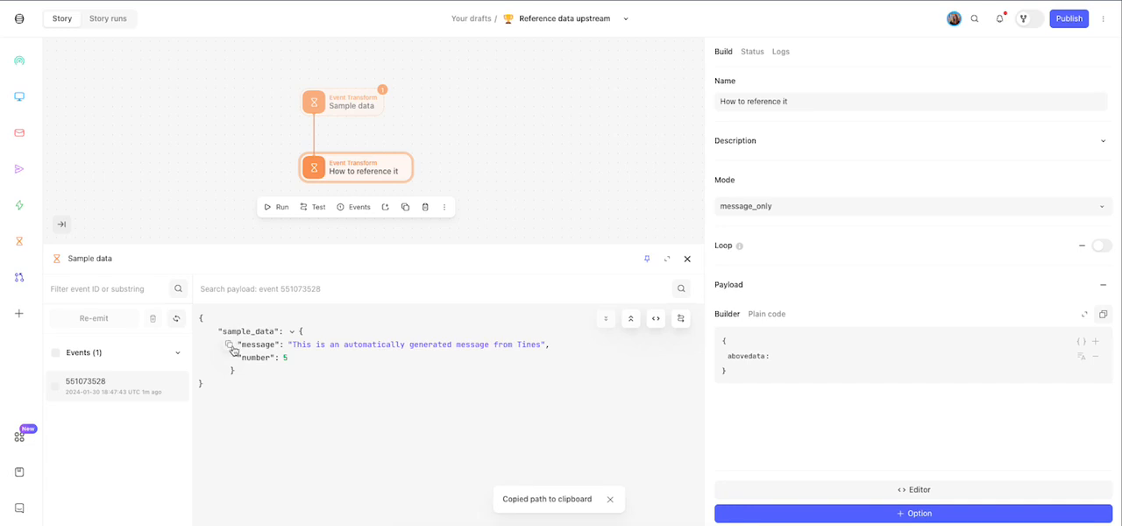
{"action": "double_click", "coordinate": [259, 345]}
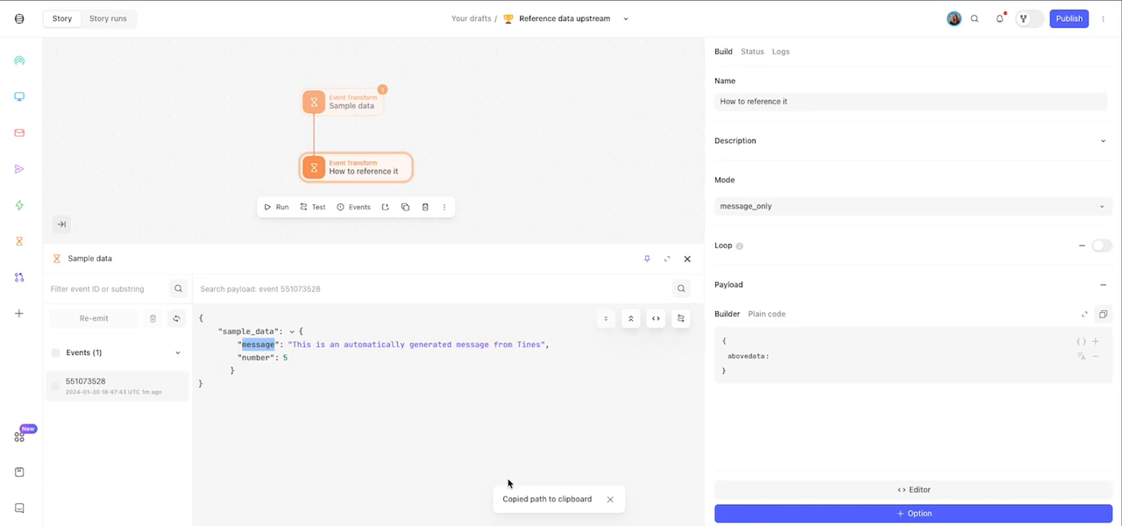
{"action": "left_click", "coordinate": [800, 358]}
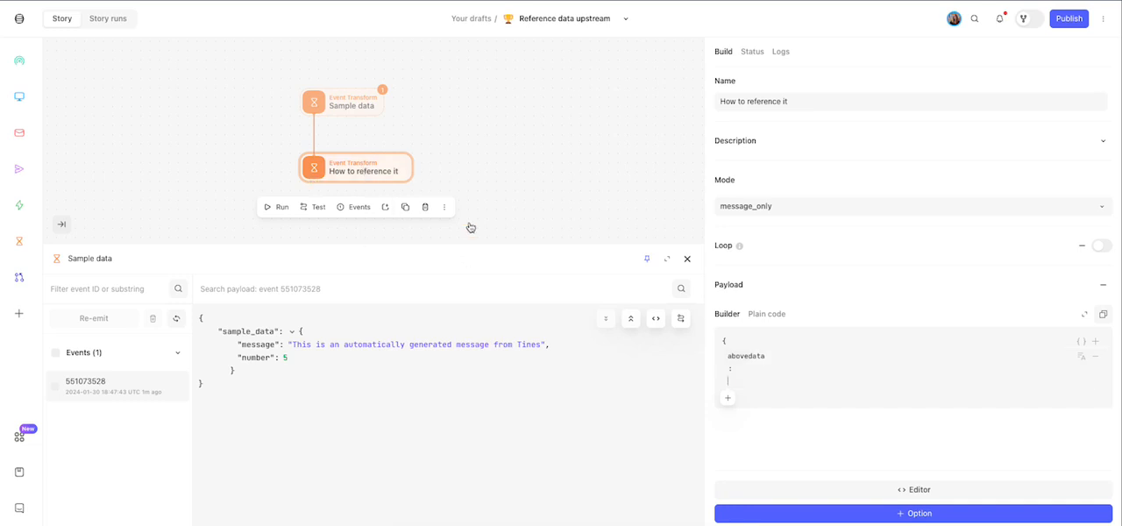
{"action": "key", "text": "ctrl+v"}
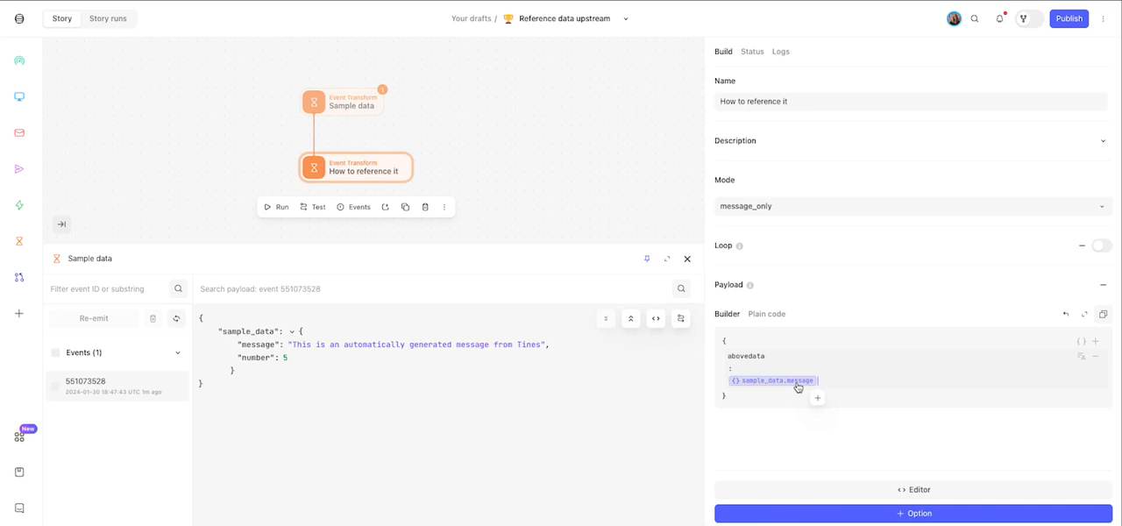
{"action": "left_click", "coordinate": [792, 386]}
{"action": "mouse_move", "coordinate": [629, 466]}
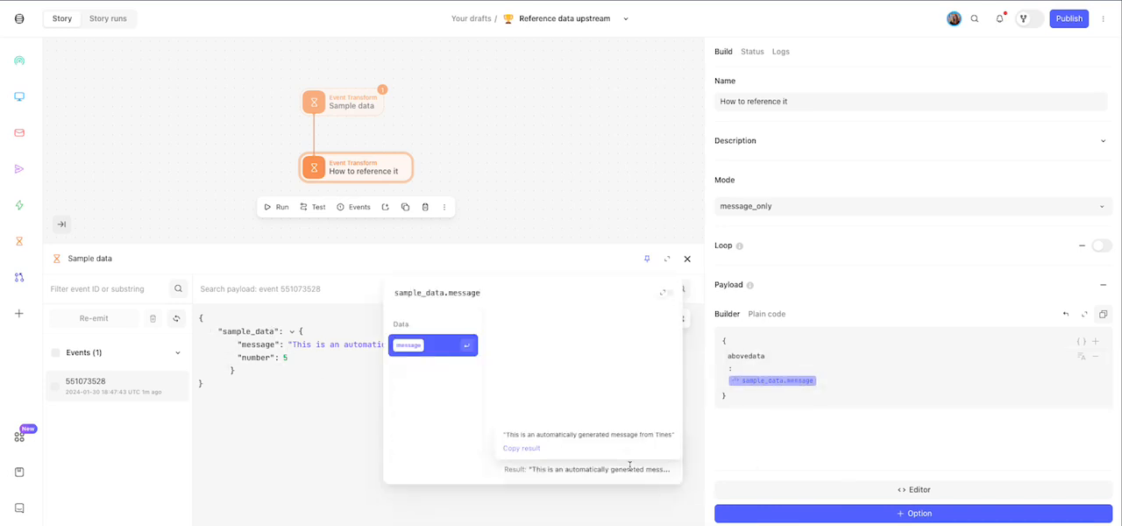
{"action": "left_click", "coordinate": [847, 431]}
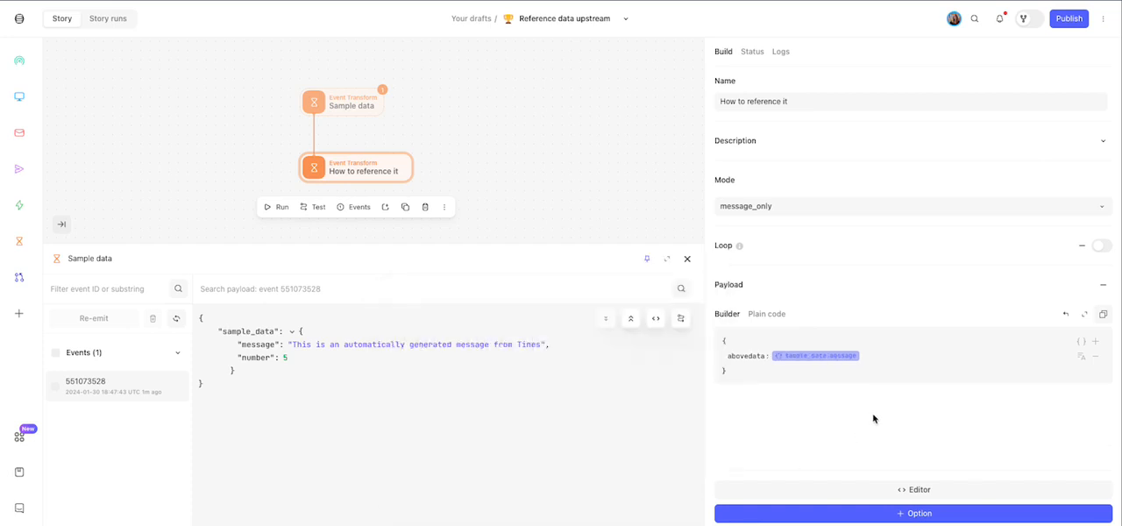
- Add a referenceanumber field to the payload with the copied path of the sample number, sample_data.number, as its value
{"action": "left_click", "coordinate": [1096, 346]}
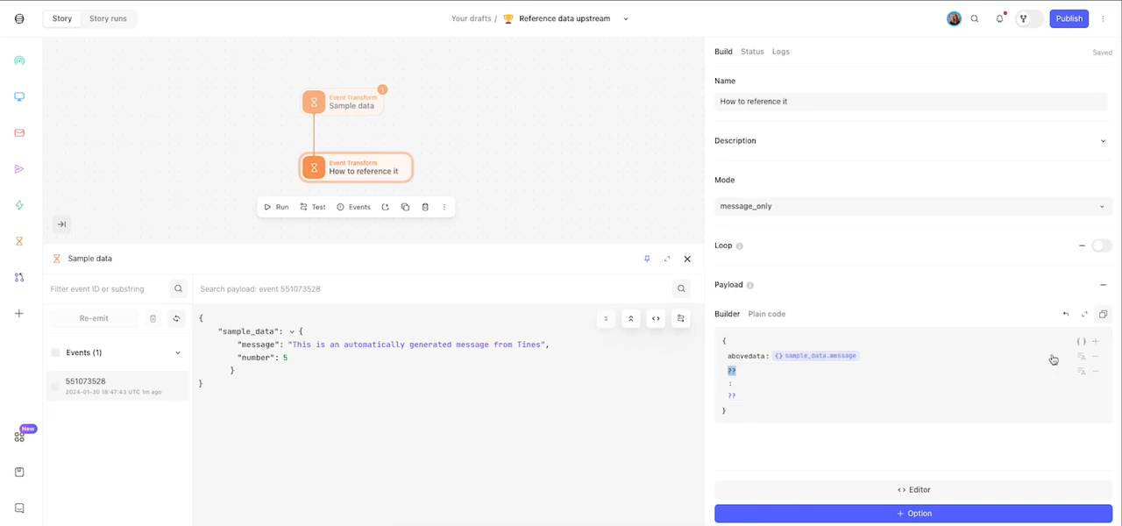
{"action": "type", "text": "referenceanumber"}
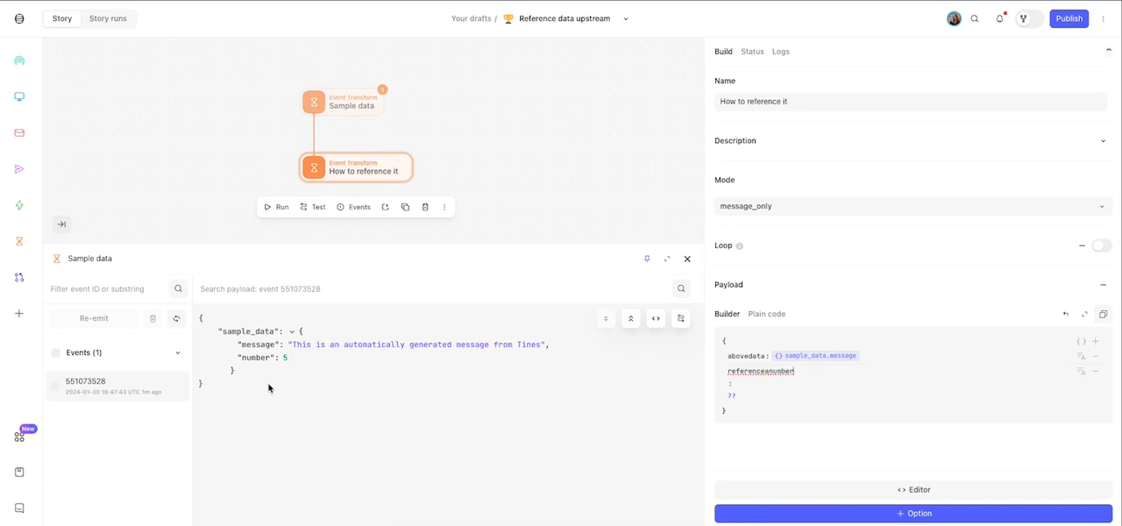
{"action": "left_click", "coordinate": [228, 356]}
{"action": "left_click", "coordinate": [807, 374]}
{"action": "key", "text": "ctrl+v"}
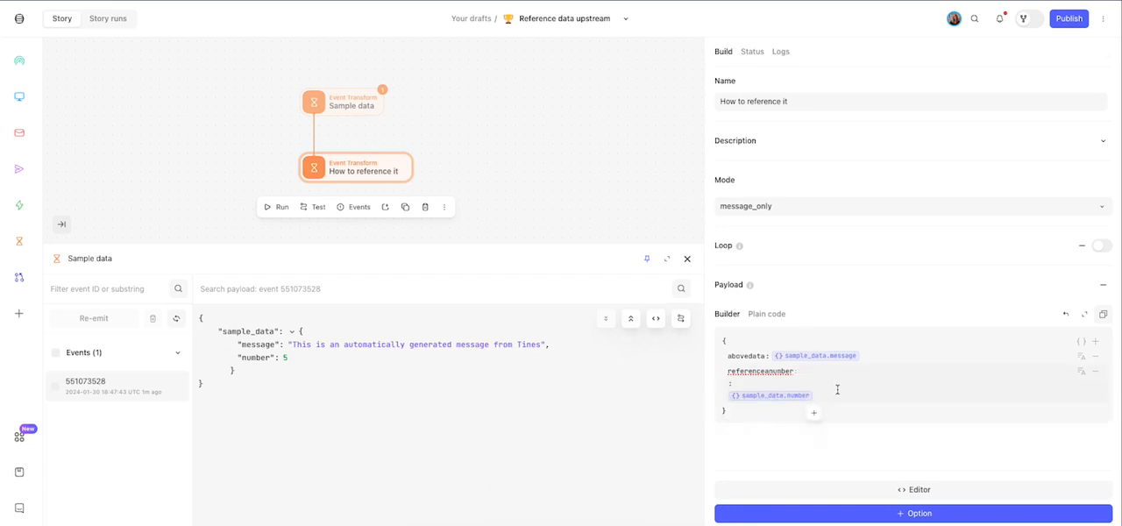
- Replace the referenceanumber value with an inserted value whose formula is sample_data.number
{"action": "key", "text": "BackSpace"}
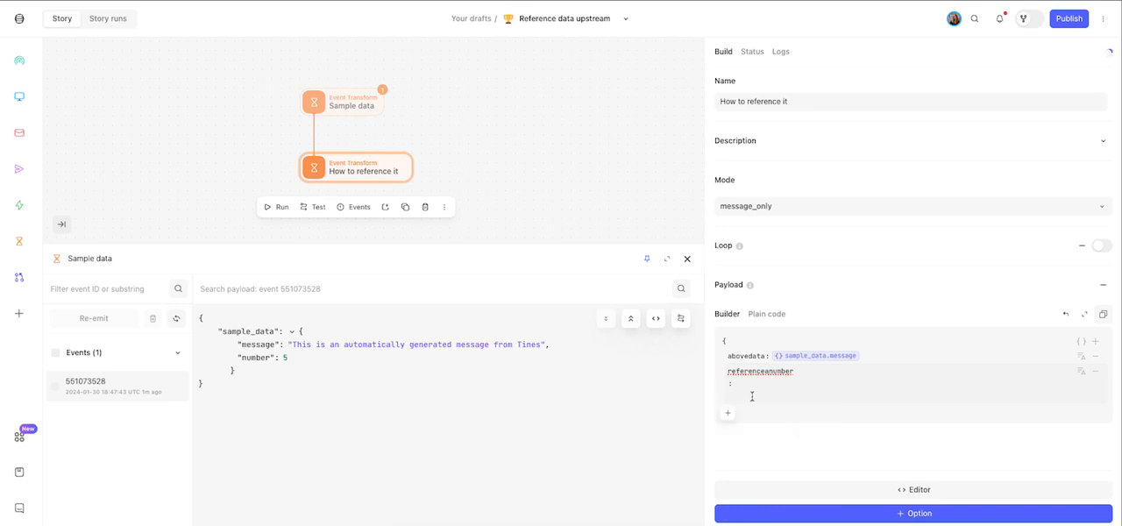
{"action": "left_click", "coordinate": [728, 415]}
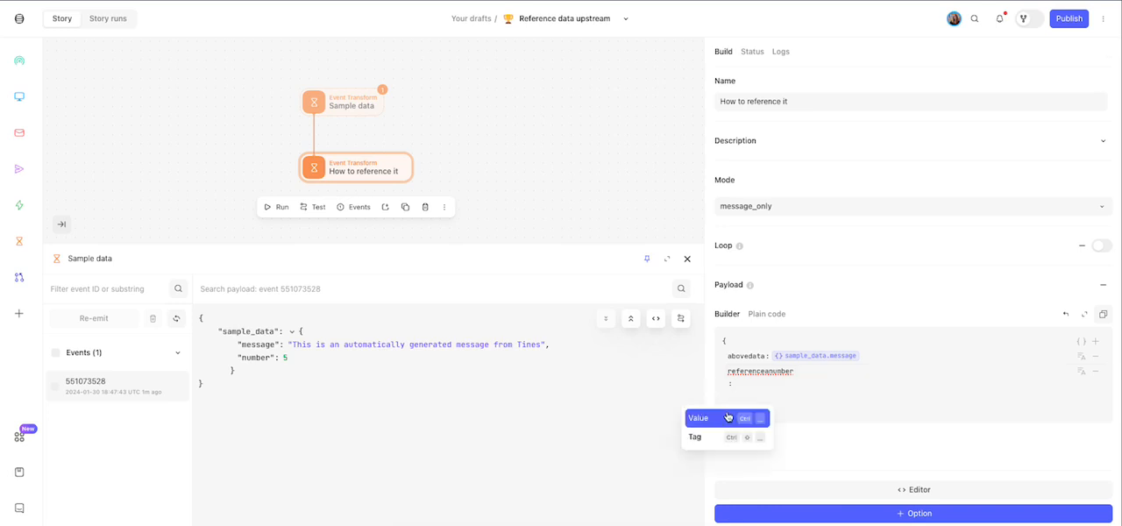
{"action": "left_click", "coordinate": [739, 417]}
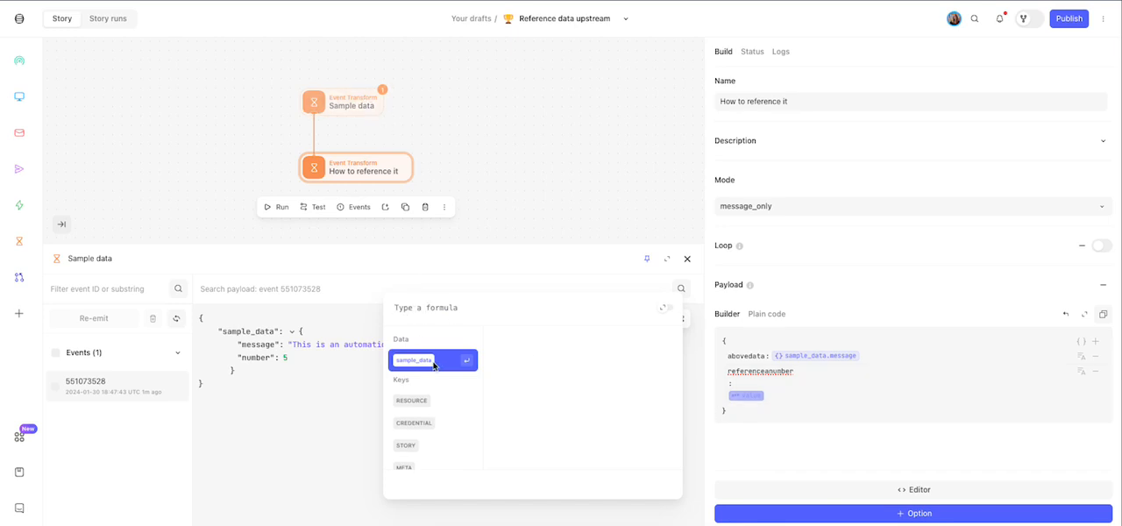
{"action": "left_click", "coordinate": [433, 365]}
{"action": "mouse_move", "coordinate": [635, 484]}
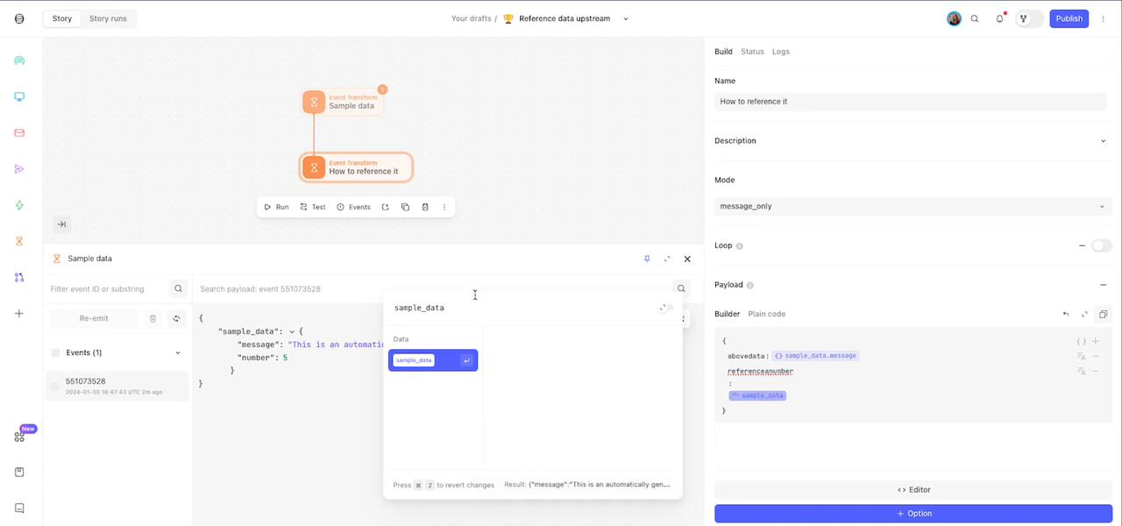
{"action": "type", "text": "."}
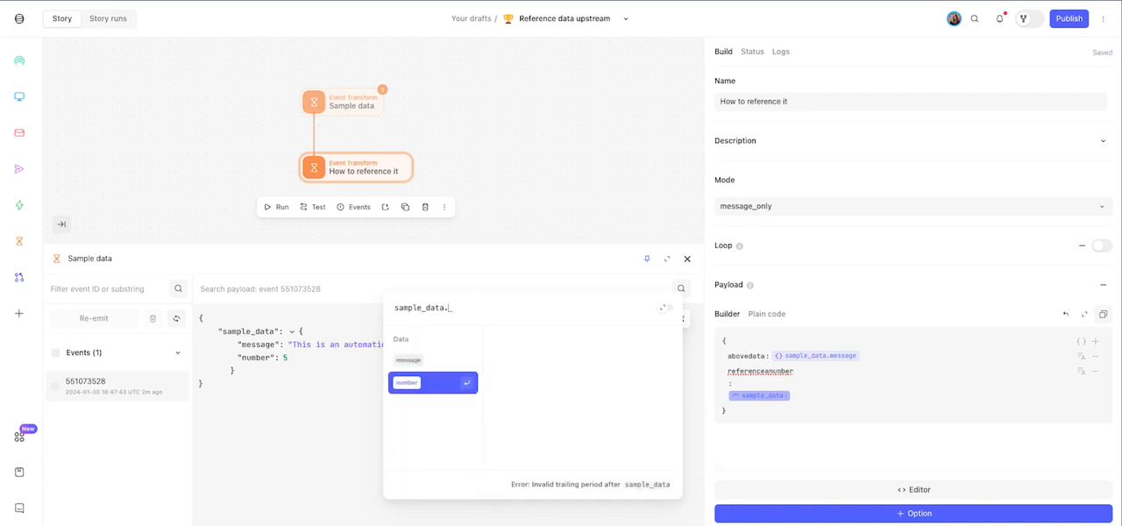
{"action": "type", "text": "number"}
{"action": "key", "text": "Return"}
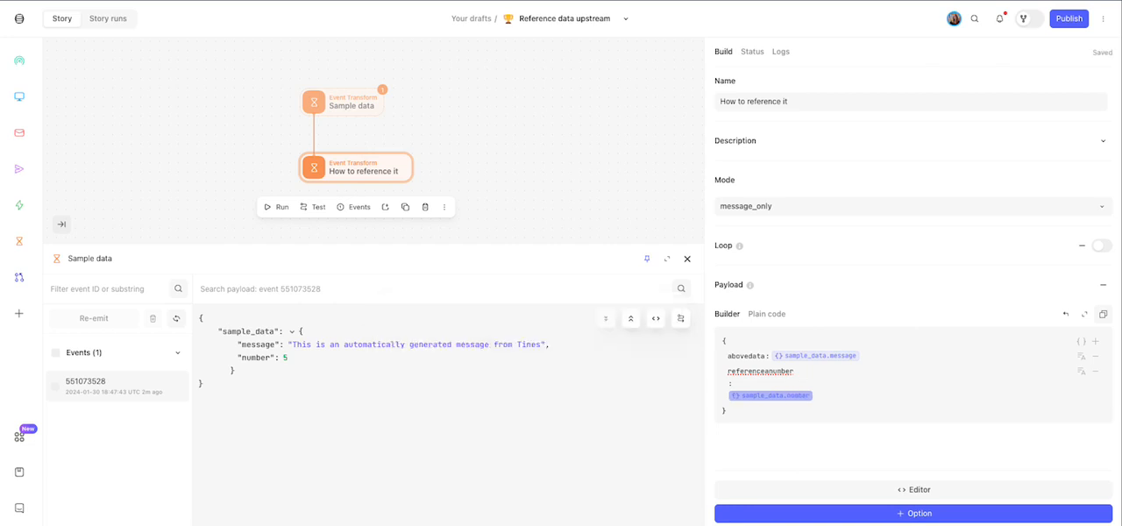
- Run the Sample data action and compare referenceanumber with the original number in the How to reference it event
{"action": "left_click", "coordinate": [341, 97]}
{"action": "left_click", "coordinate": [262, 141]}
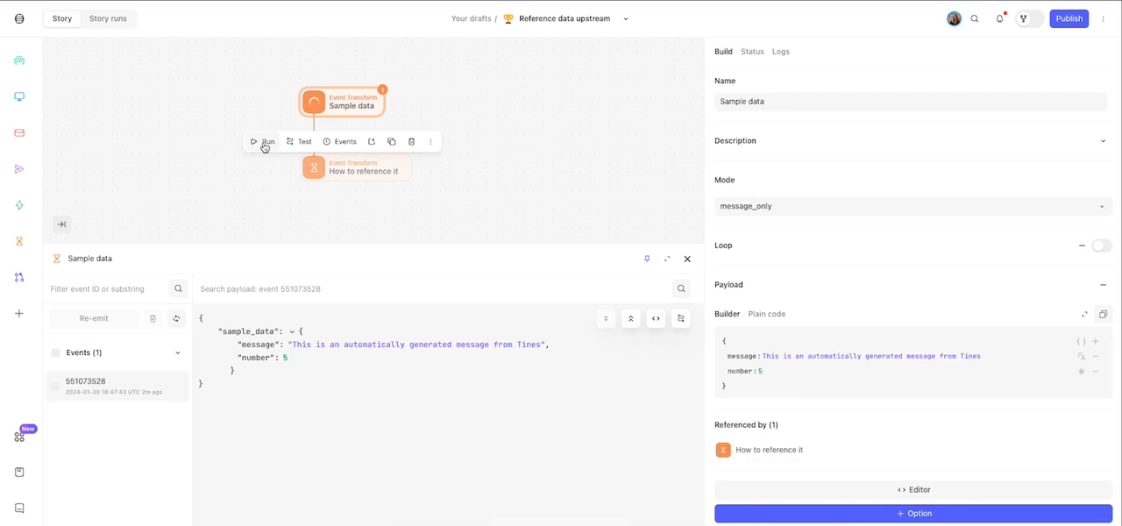
{"action": "left_click", "coordinate": [394, 170]}
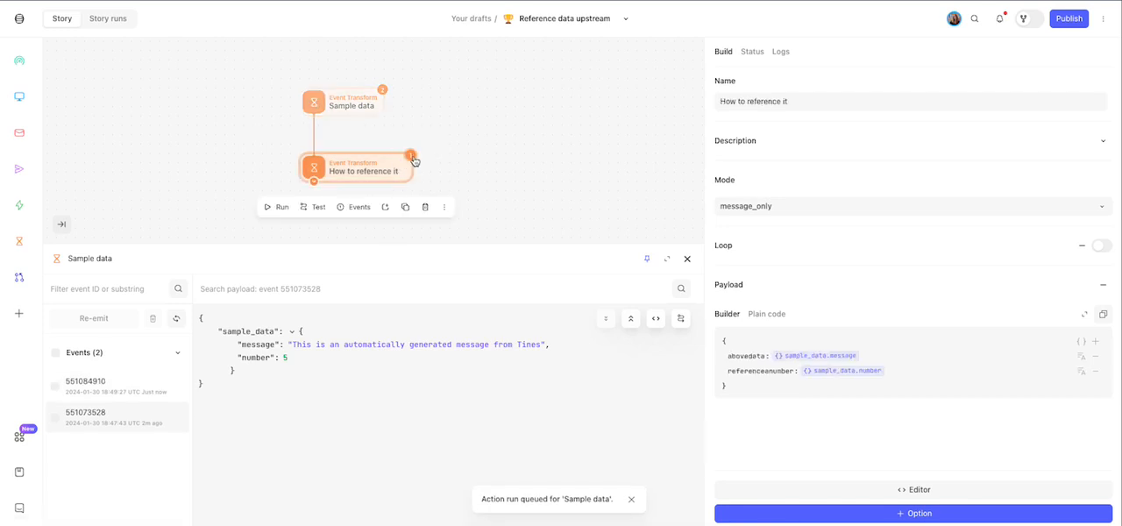
{"action": "left_click", "coordinate": [353, 344]}
{"action": "double_click", "coordinate": [340, 371]}
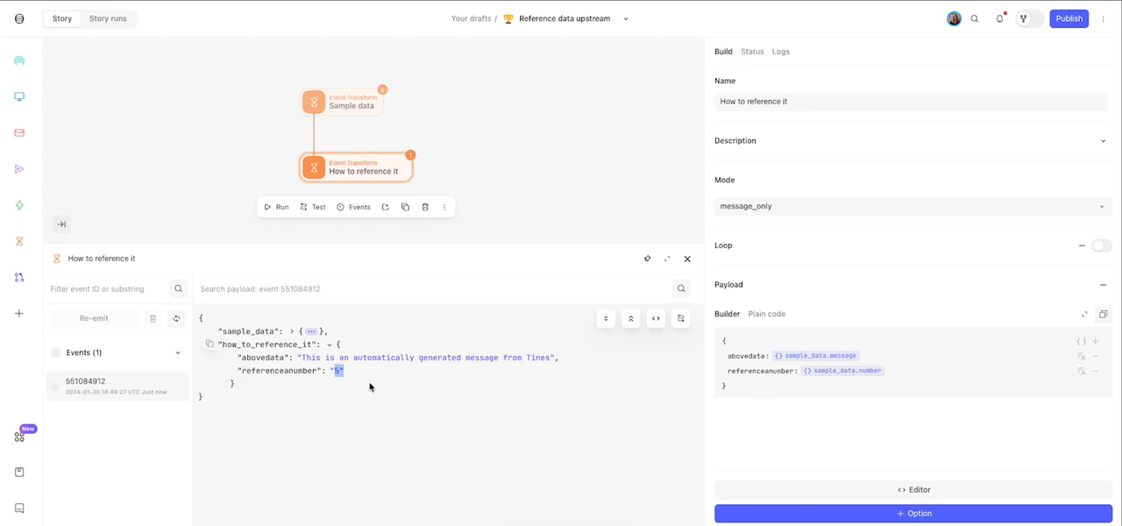
{"action": "left_click", "coordinate": [311, 332]}
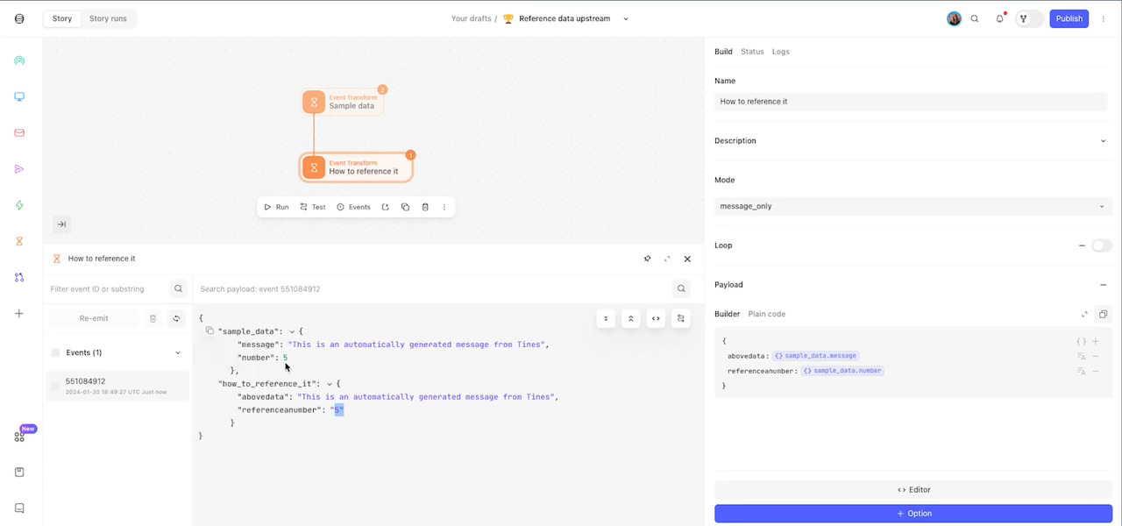
{"action": "double_click", "coordinate": [284, 357]}
- Change the referenceanumber value type to Formula and rerun the Sample data action
{"action": "left_click", "coordinate": [1083, 373]}
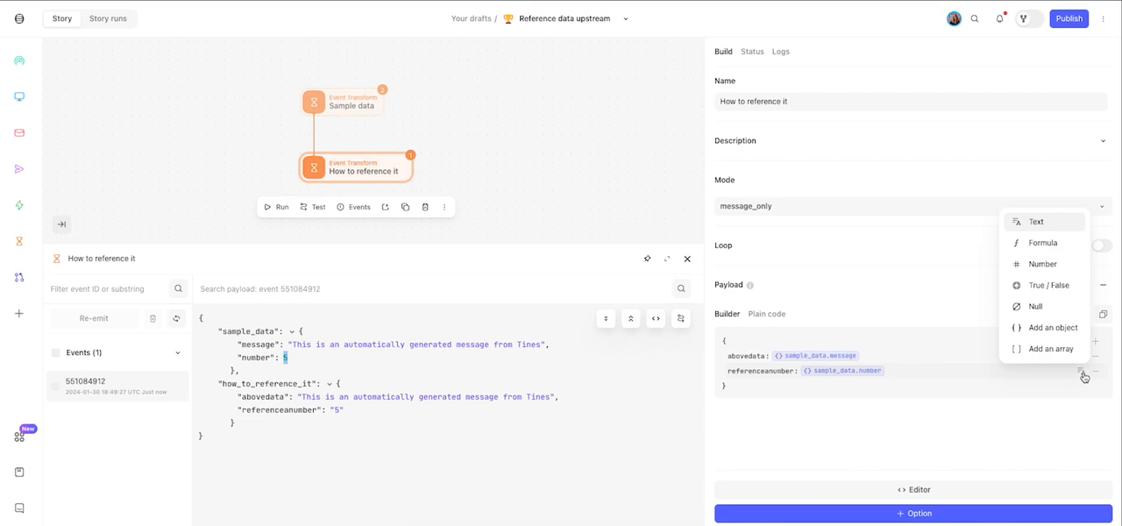
{"action": "left_click", "coordinate": [1055, 243]}
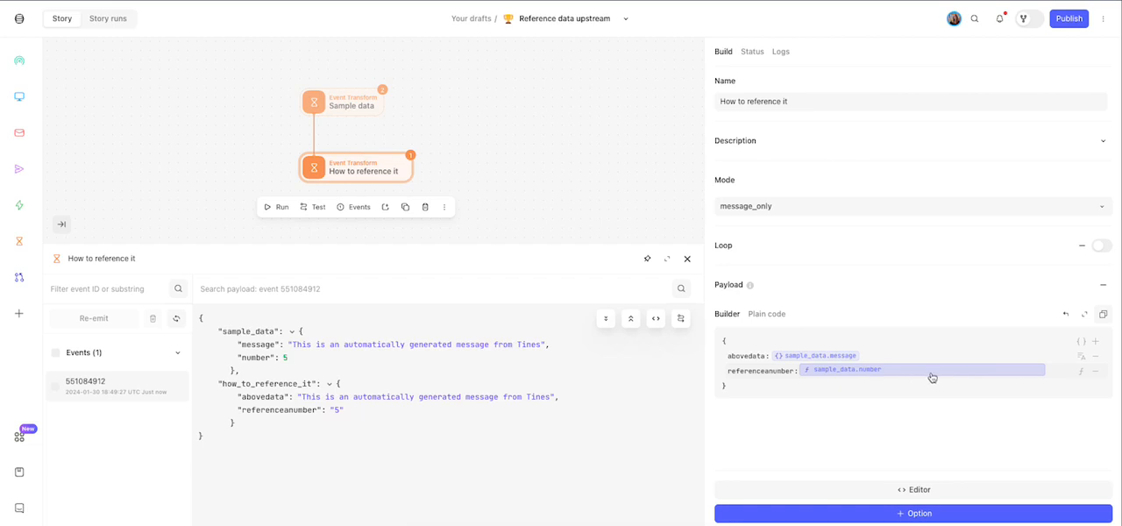
{"action": "left_click", "coordinate": [324, 109]}
{"action": "left_click", "coordinate": [266, 140]}
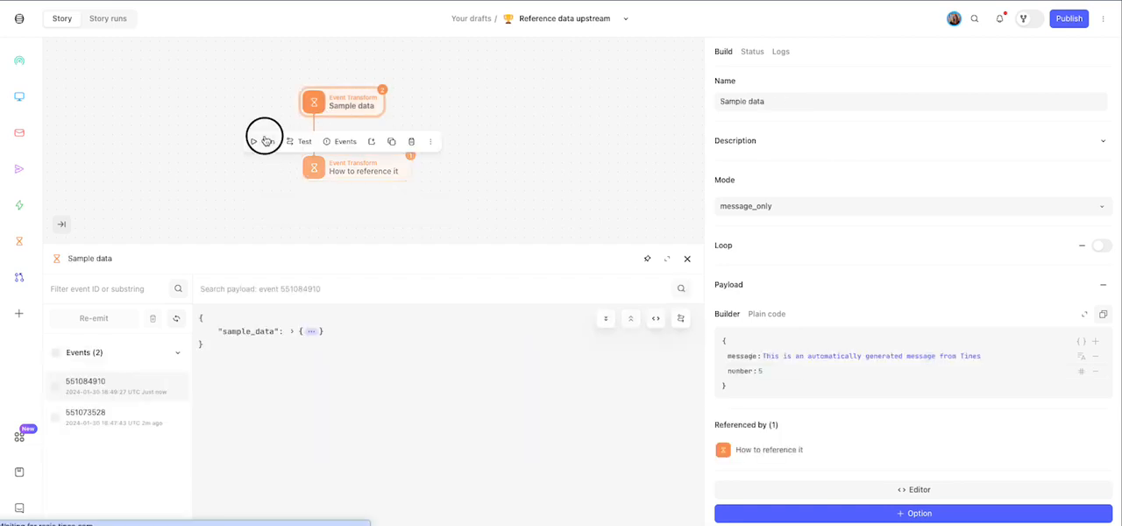
- Select the latest How to reference it event and expand its how_to_reference_it object to examine the values
{"action": "left_click", "coordinate": [391, 171]}
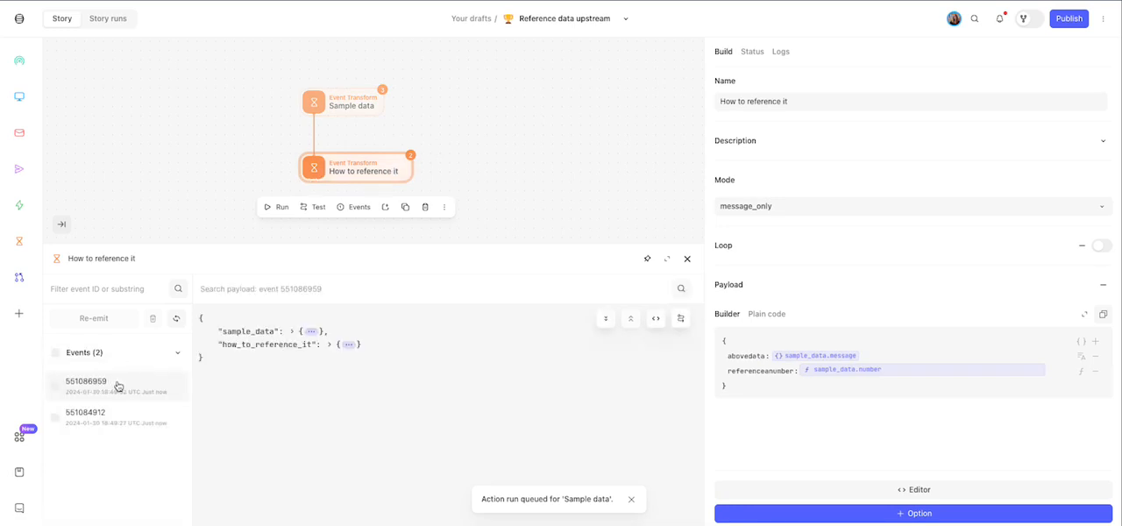
{"action": "left_click", "coordinate": [115, 385]}
{"action": "left_click", "coordinate": [348, 344]}
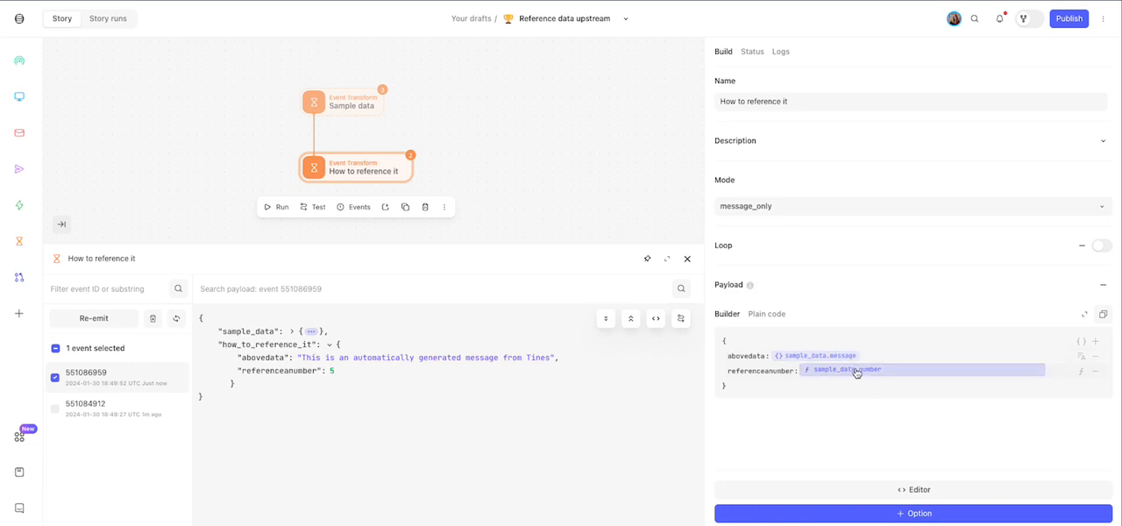
- Add a data field to the How to reference it payload with the value 5 and the type Number
{"action": "left_click", "coordinate": [1095, 342]}
{"action": "type", "text": "data"}
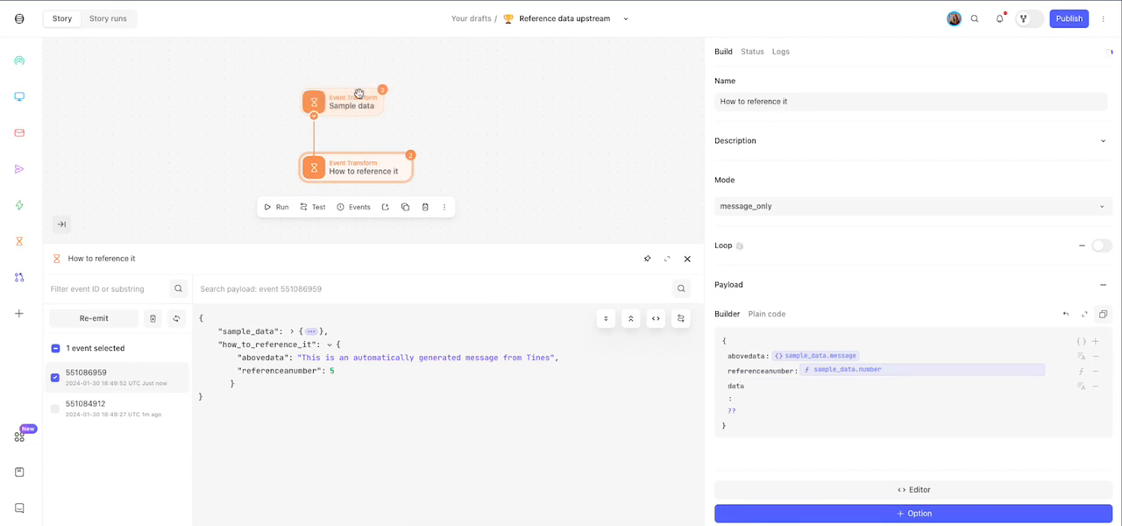
{"action": "type", "text": "<"}
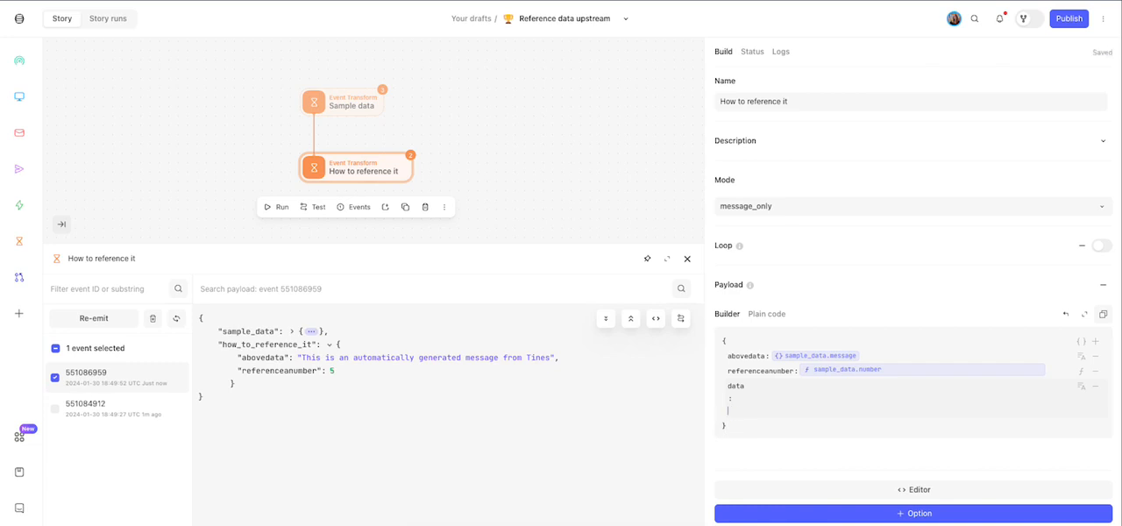
{"action": "left_click", "coordinate": [1083, 389]}
{"action": "left_click", "coordinate": [1019, 279]}
- Set the data field's value to true and its type to True / False
{"action": "left_click", "coordinate": [773, 385]}
{"action": "key", "text": "BackSpace"}
{"action": "type", "text": "true"}
{"action": "left_click", "coordinate": [1082, 386]}
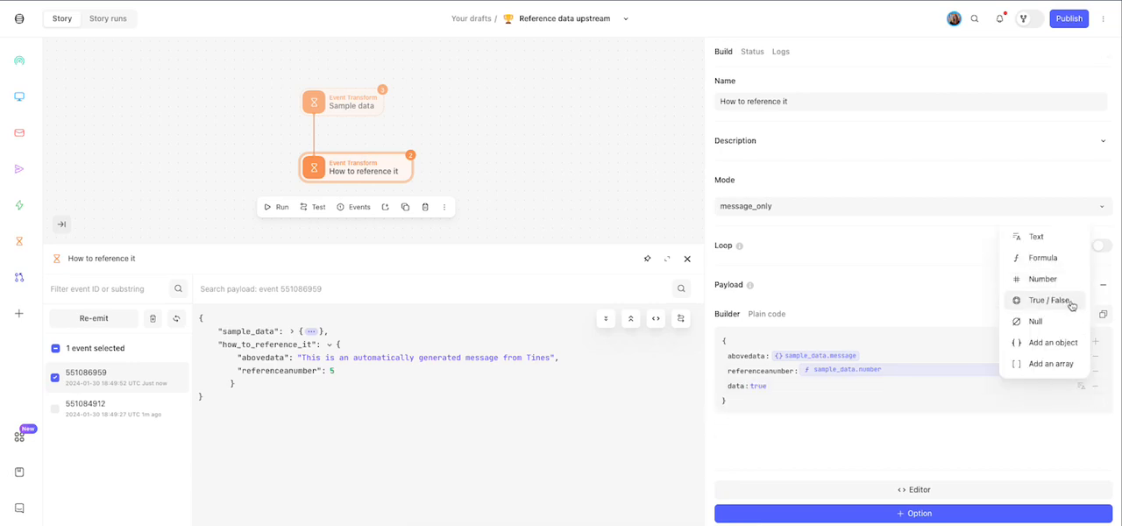
{"action": "left_click", "coordinate": [1070, 302]}
- Replace the data field's value with the text "type a message too"
{"action": "left_click", "coordinate": [775, 385]}
{"action": "double_click", "coordinate": [738, 411]}
{"action": "type", "text": "too"}
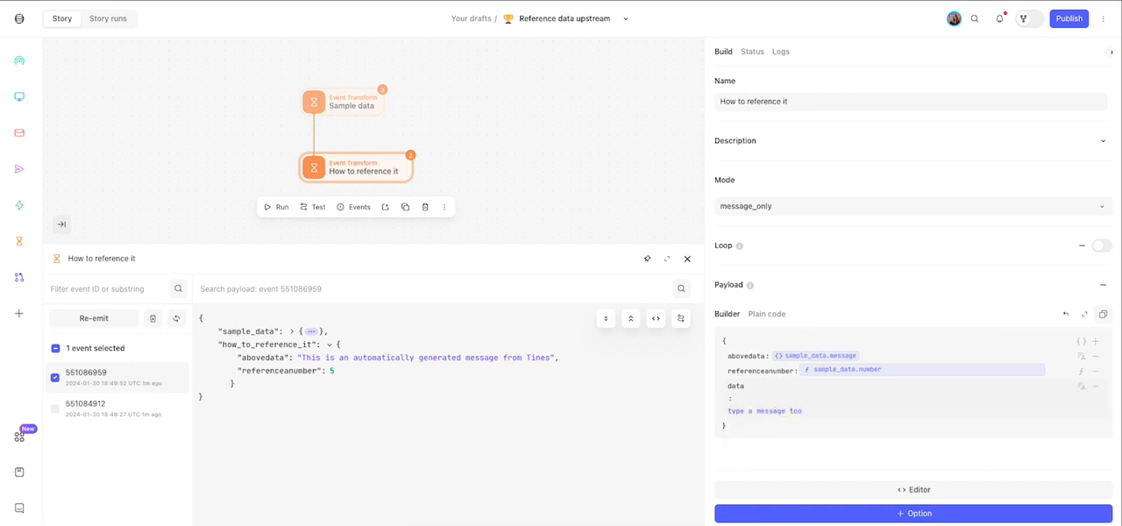
- Finish editing the data field, run the Sample data action, and reselect the How to reference it action
{"action": "left_click", "coordinate": [768, 468]}
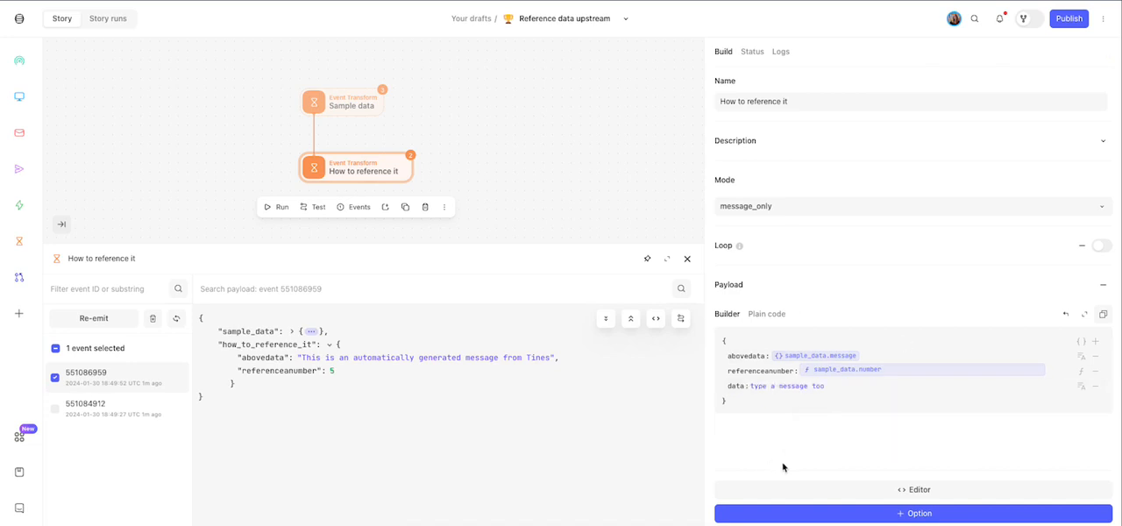
{"action": "left_click", "coordinate": [347, 103]}
{"action": "left_click", "coordinate": [263, 141]}
{"action": "left_click", "coordinate": [397, 174]}
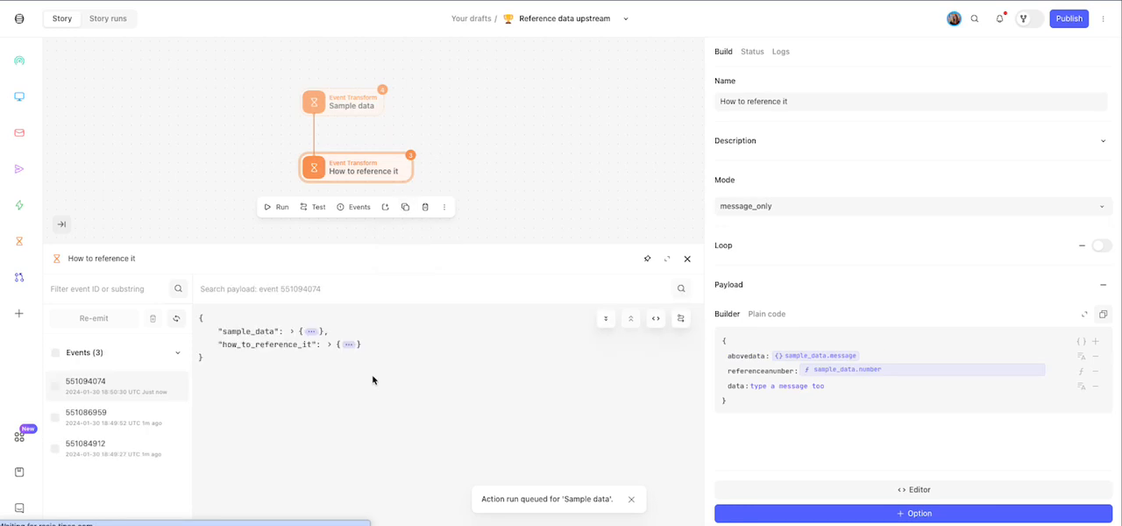
- Expand the how_to_reference_it object in the latest event and examine the data field's output
{"action": "left_click", "coordinate": [349, 345]}
{"action": "left_click_drag", "start_coordinate": [279, 383], "coordinate": [363, 401]}
{"action": "left_click", "coordinate": [396, 418]}
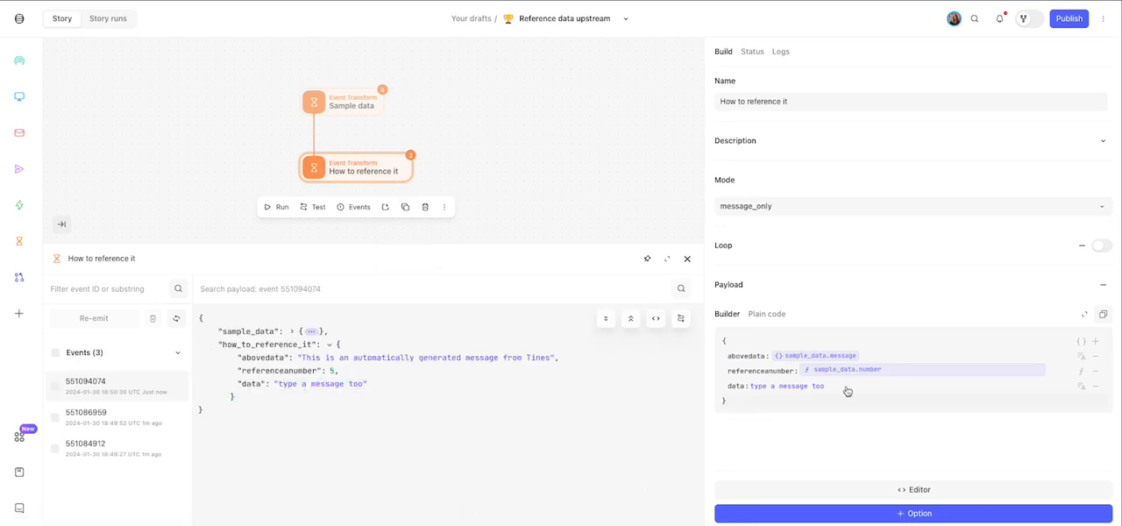
- Replace the data field's text with an inserted value reference to message
{"action": "left_click", "coordinate": [1080, 389]}
{"action": "left_click", "coordinate": [977, 448]}
{"action": "left_click", "coordinate": [771, 385]}
{"action": "left_click", "coordinate": [768, 410]}
{"action": "triple_click", "coordinate": [767, 410]}
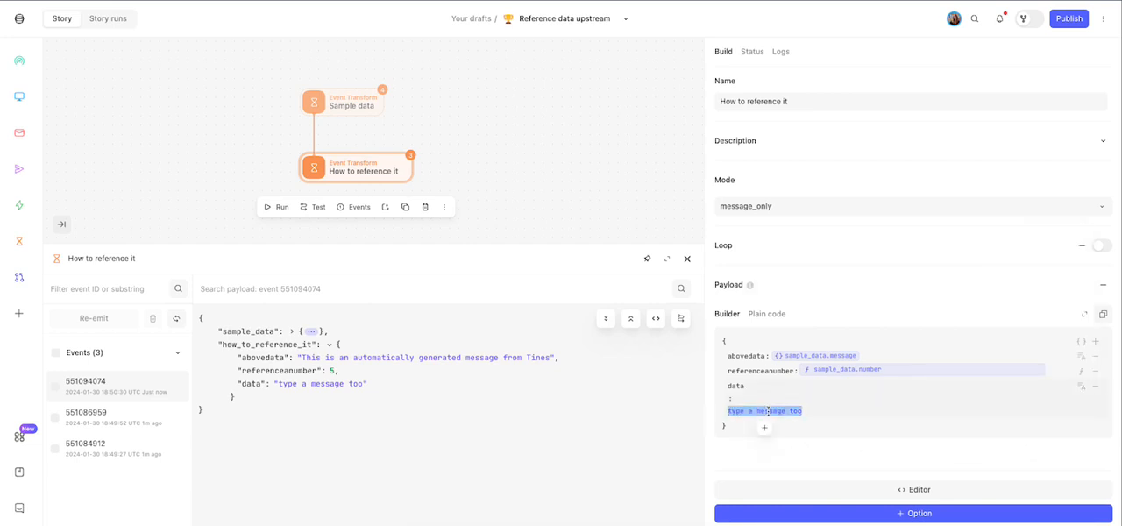
{"action": "type", "text": "=me"}
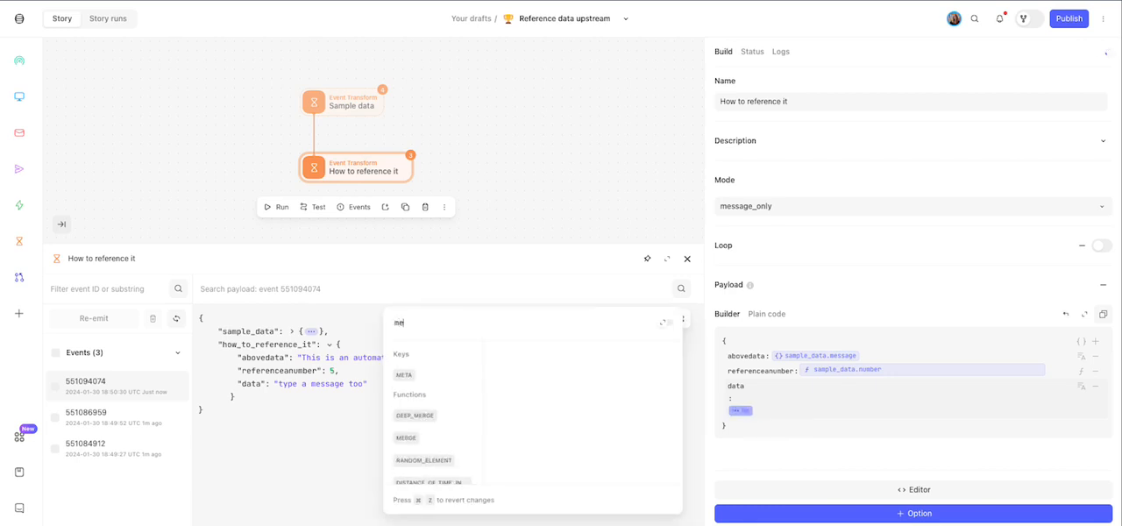
{"action": "type", "text": "ssage"}
{"action": "key", "text": "Return"}
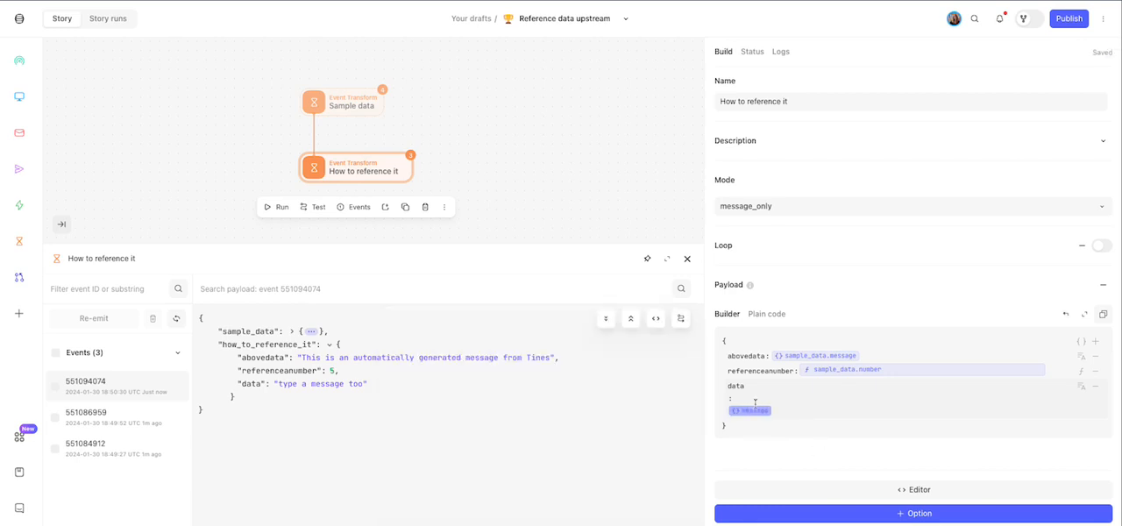
{"action": "left_click", "coordinate": [772, 444]}
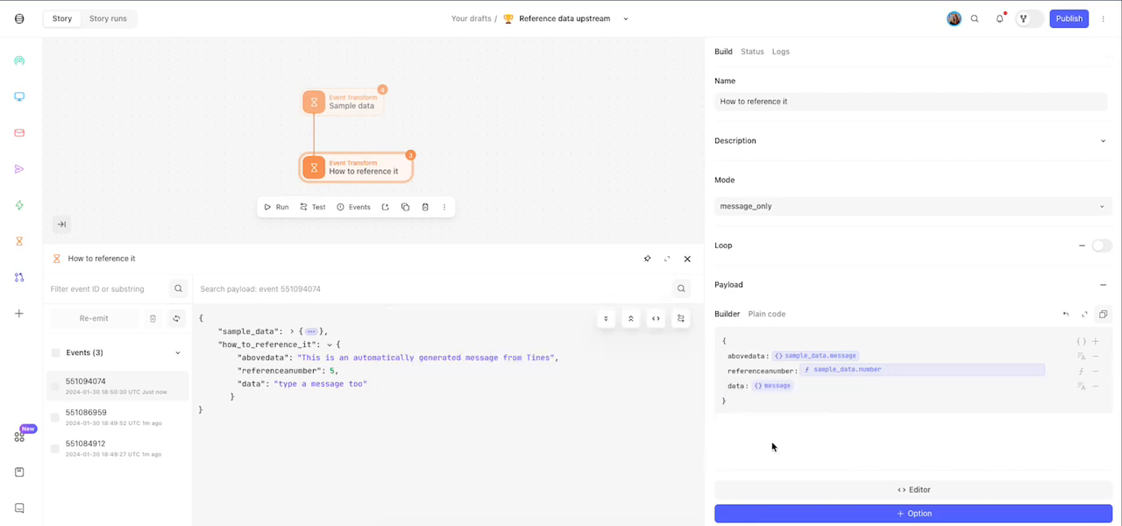
- Inspect the message reference in the data field, and replace it with the plain text "hard code information"
{"action": "left_click", "coordinate": [776, 387]}
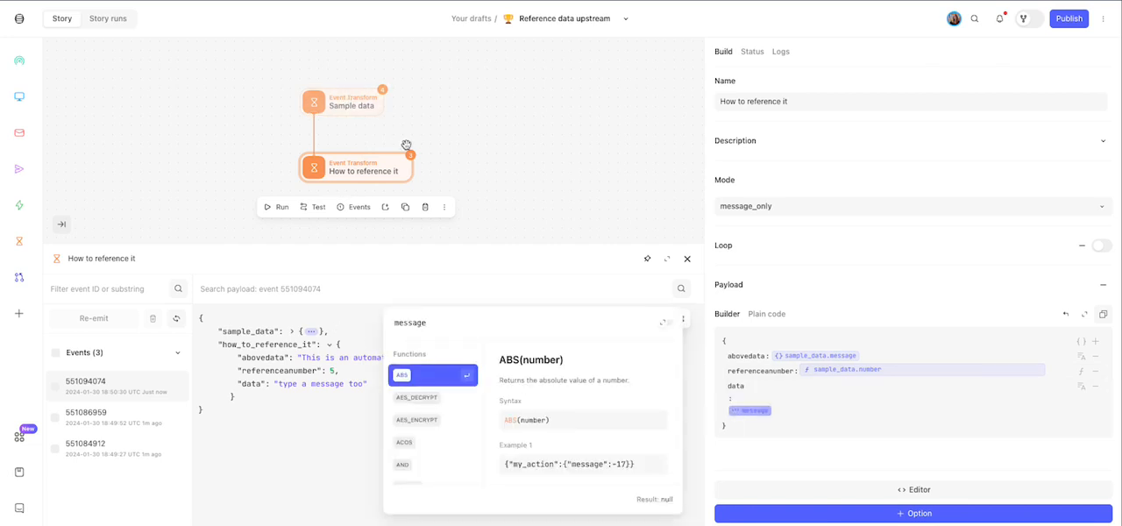
{"action": "left_click", "coordinate": [892, 287]}
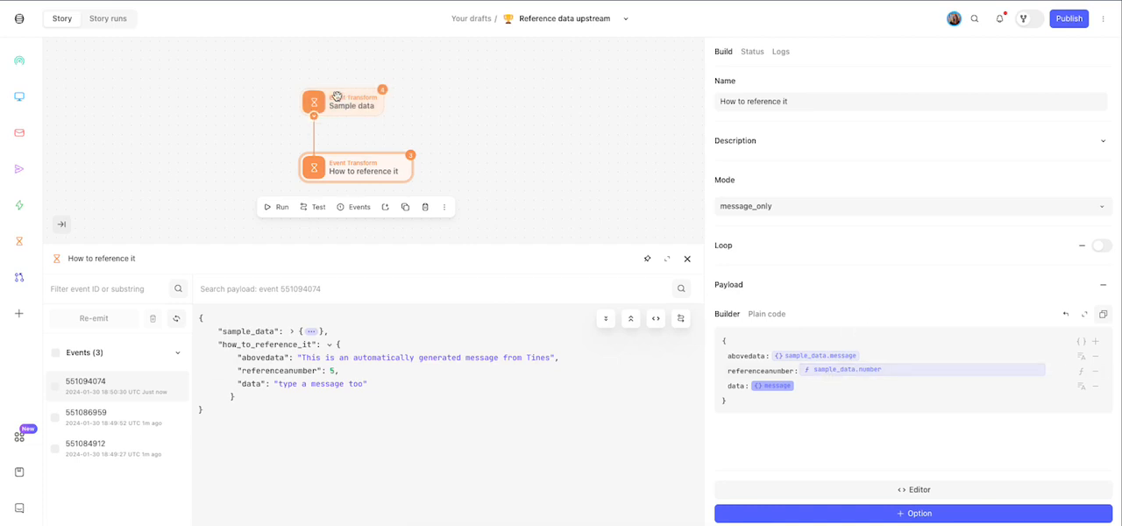
{"action": "left_click", "coordinate": [847, 389]}
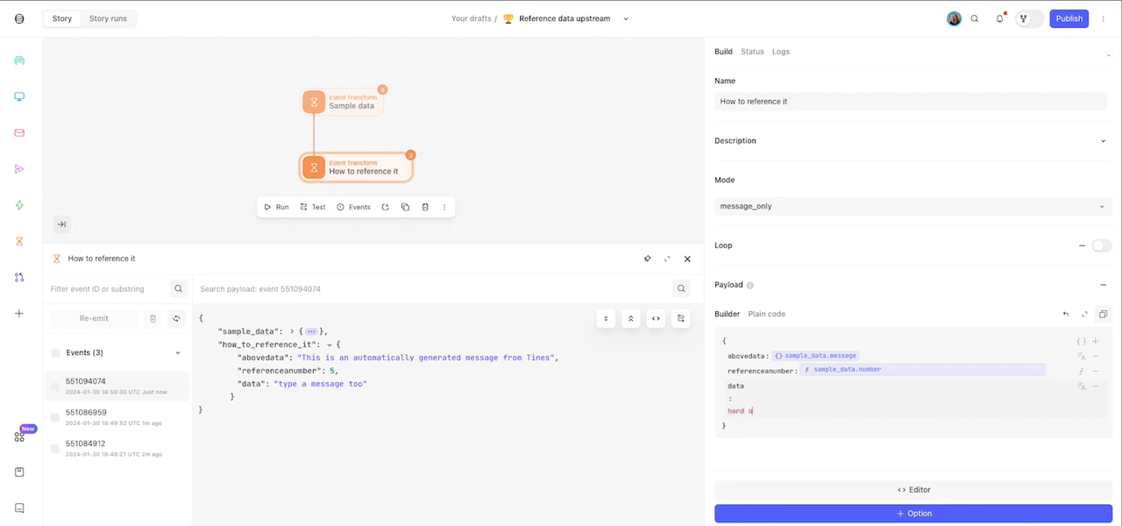
{"action": "type", "text": "hard code information"}
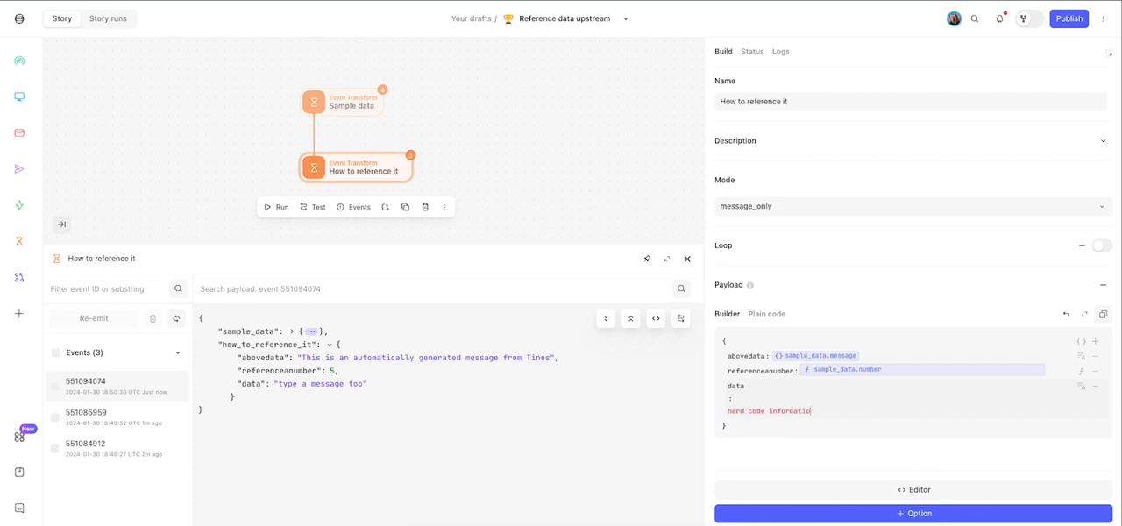